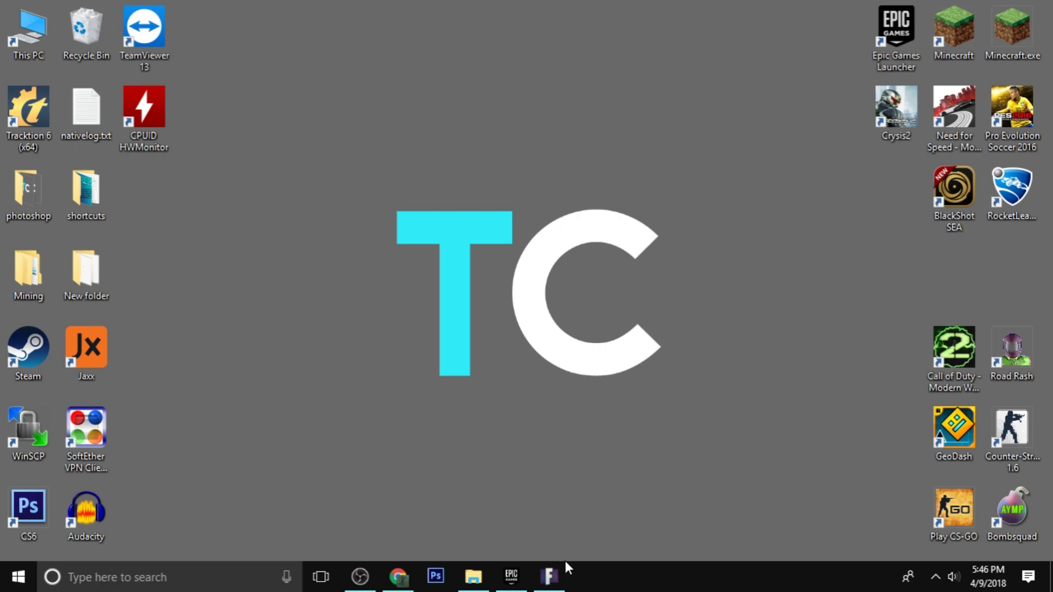
# Step: Bring Fortnite to the front and open its Settings menu
pyautogui.click(553, 576)
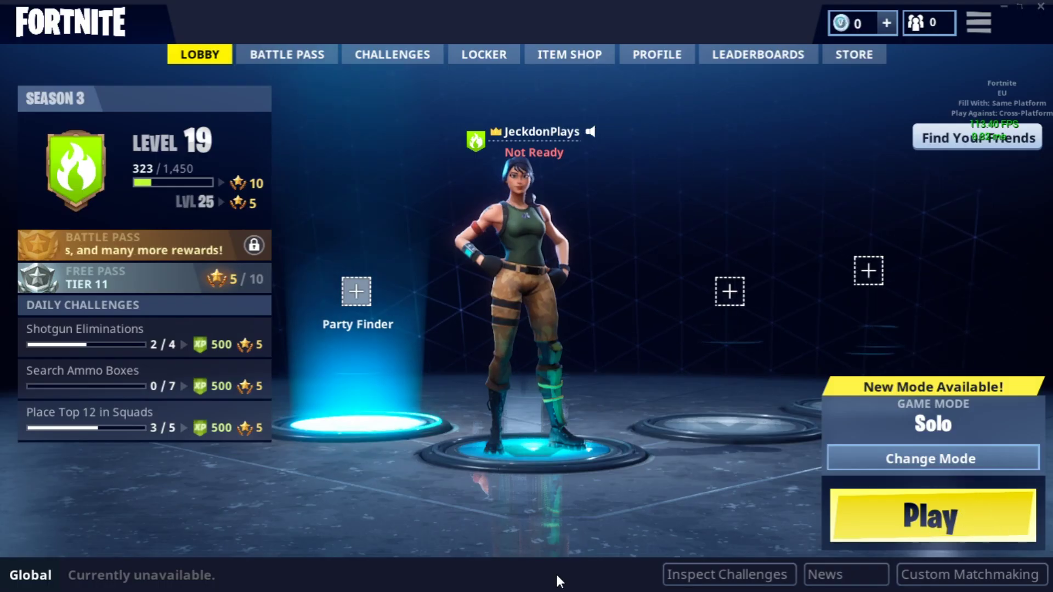
pyautogui.click(970, 30)
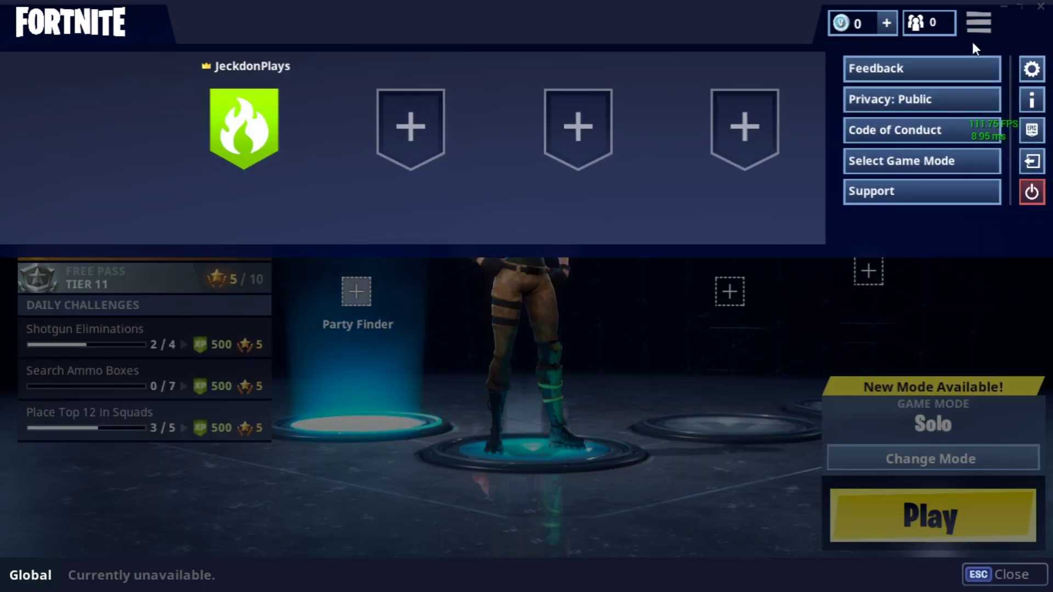
pyautogui.click(1033, 69)
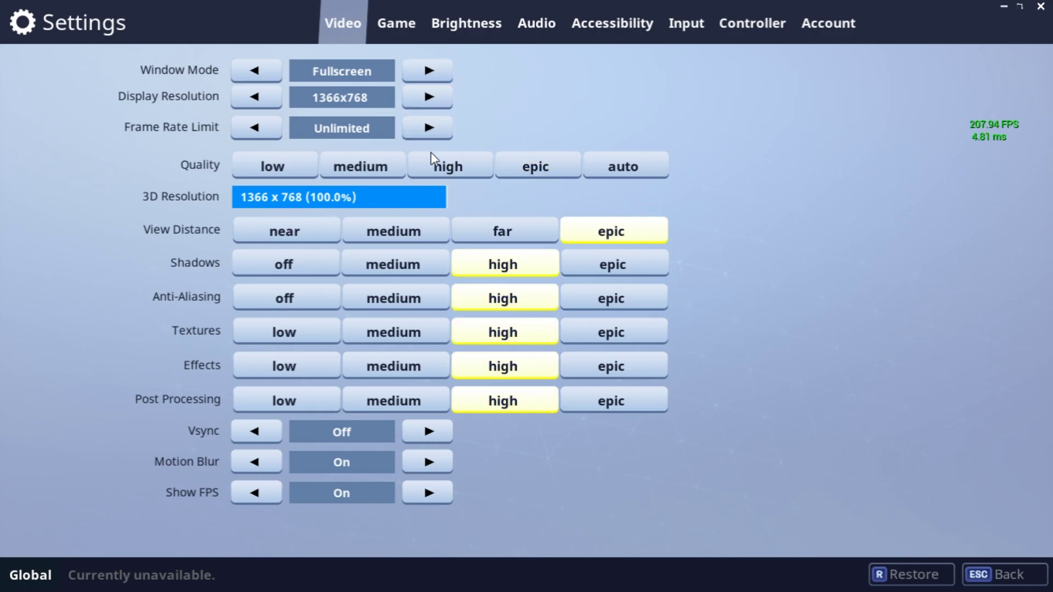
# Step: Set View Distance near, Shadows and Anti-Aliasing off, other quality rows and Quality preset low
pyautogui.click(281, 231)
pyautogui.click(282, 264)
pyautogui.click(283, 298)
pyautogui.click(288, 332)
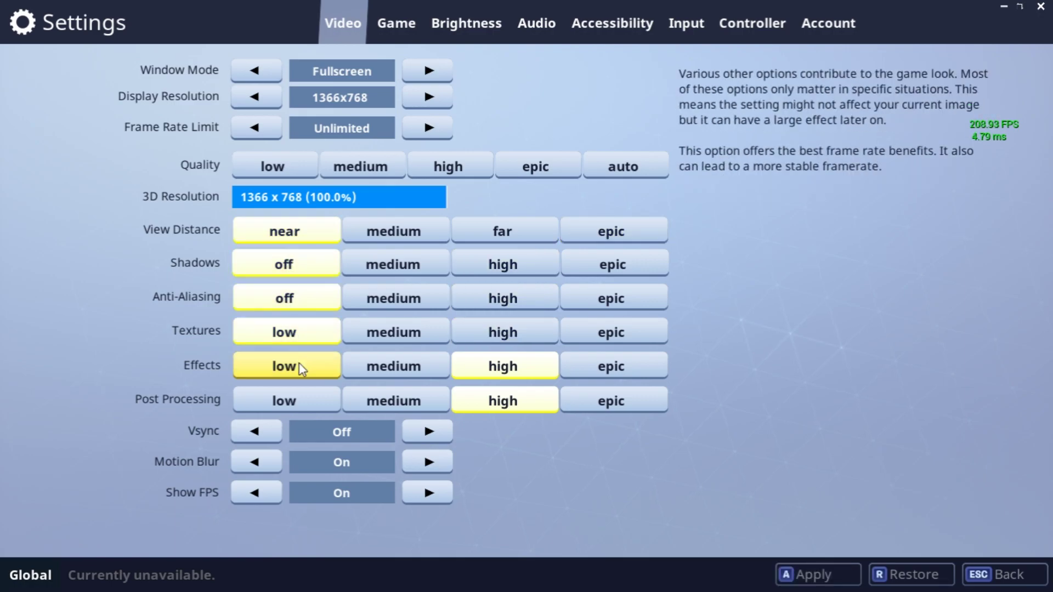
pyautogui.click(299, 367)
pyautogui.click(296, 399)
pyautogui.click(291, 158)
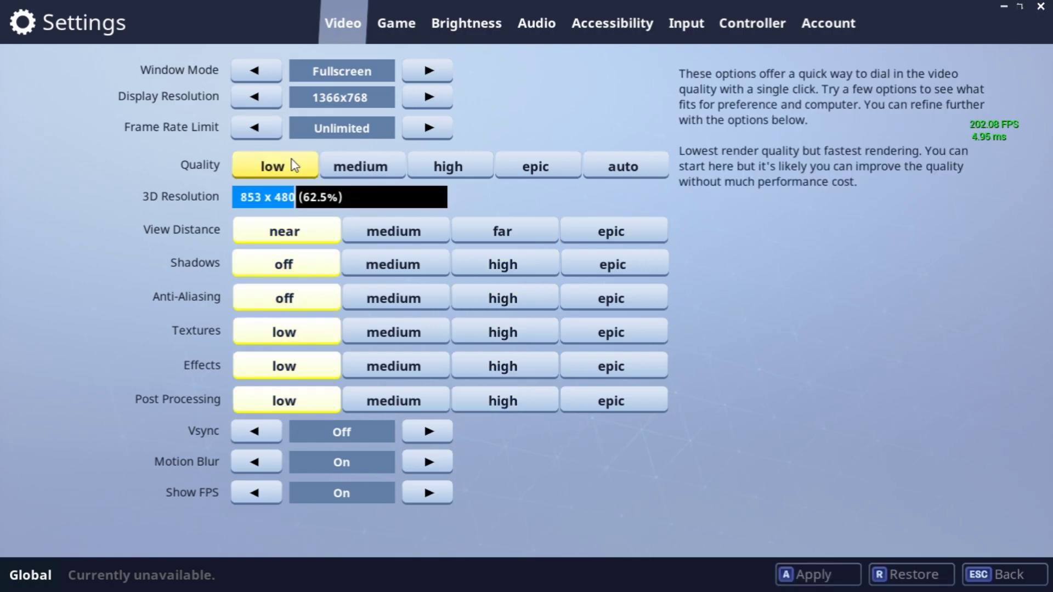
# Step: Drop 3D Resolution to about 56%, turn Motion Blur off, and change Window Mode from Fullscreen
pyautogui.moveTo(294, 197); pyautogui.dragTo(268, 197)
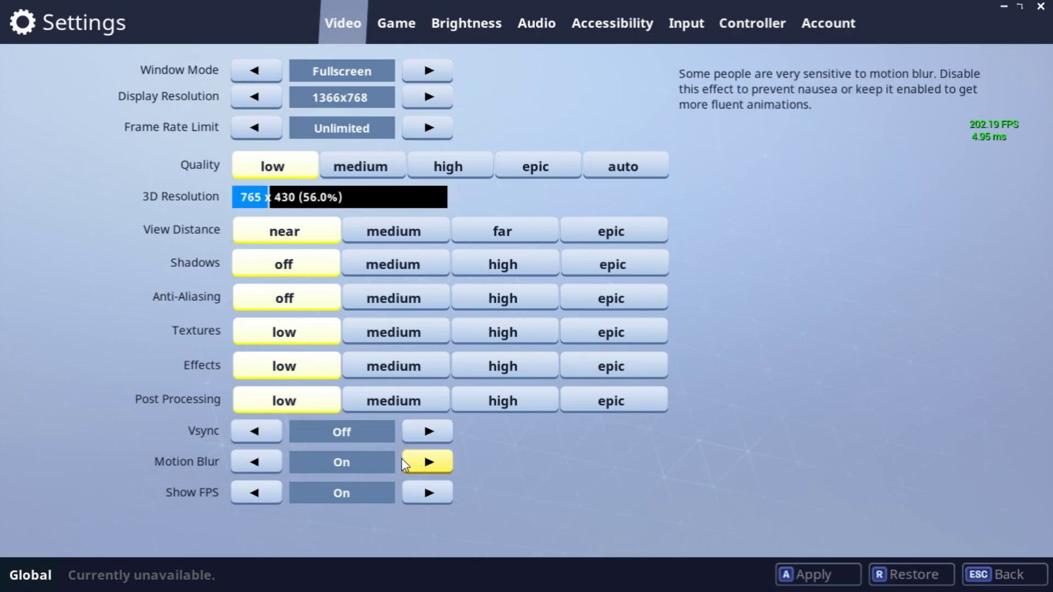
pyautogui.click(430, 463)
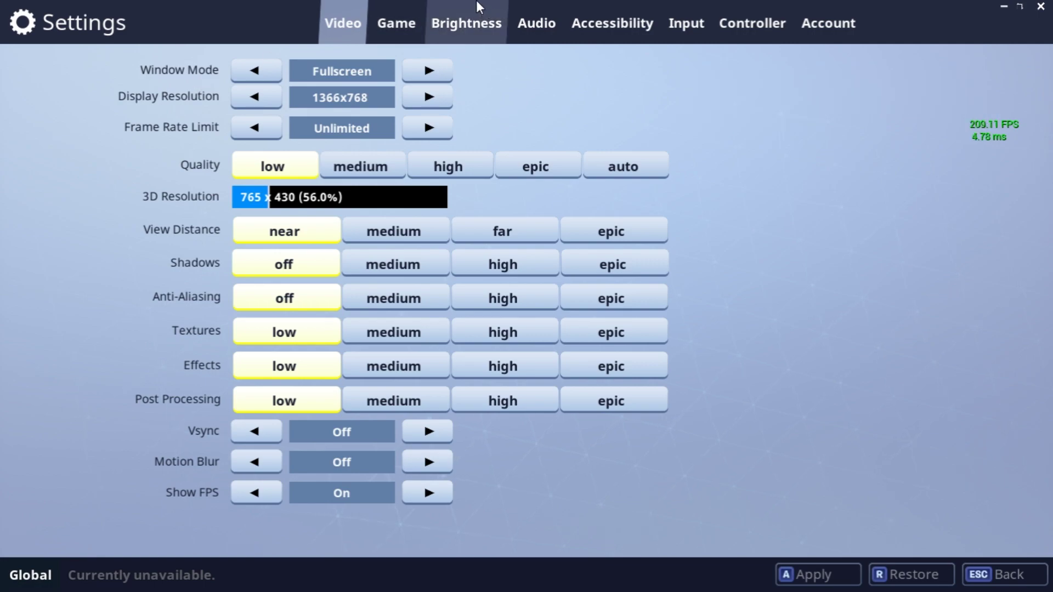
pyautogui.click(434, 74)
# Step: Run Fortnite windowed at 1280x720, return to the lobby, and minimize the game
pyautogui.click(442, 73)
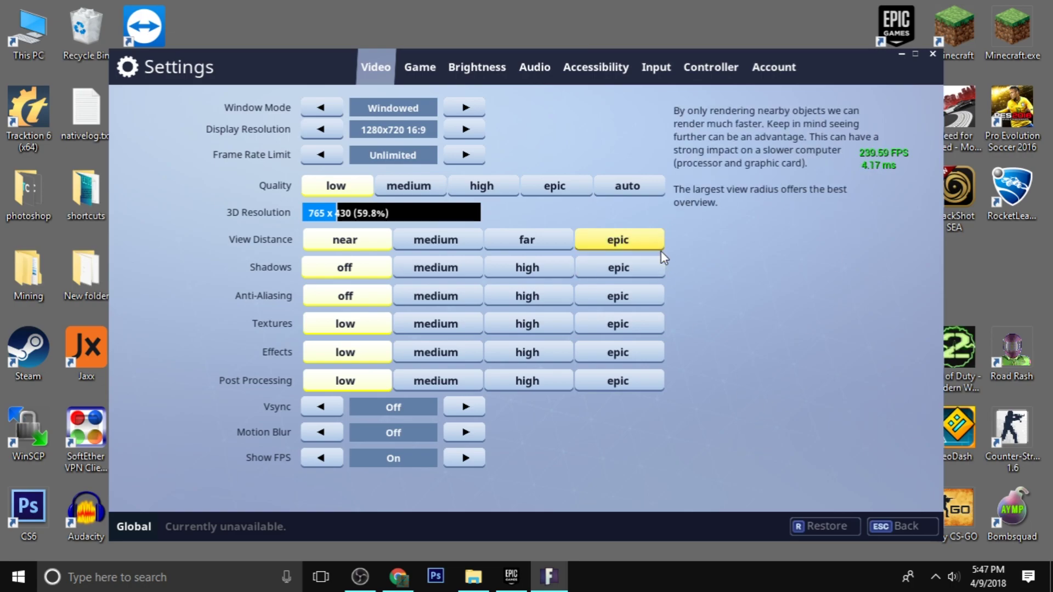
pyautogui.click(921, 524)
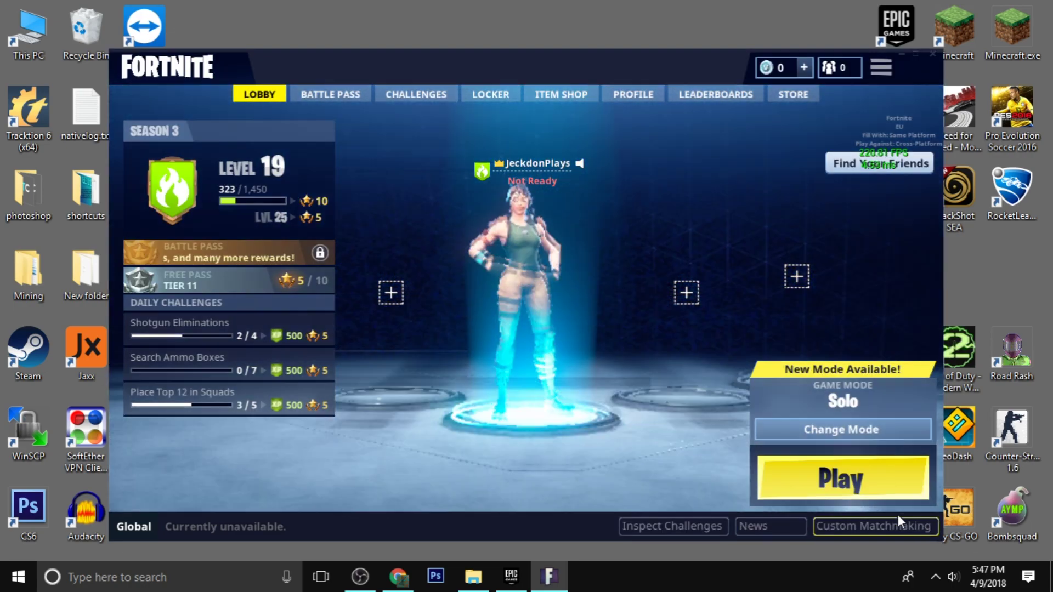
pyautogui.click(903, 55)
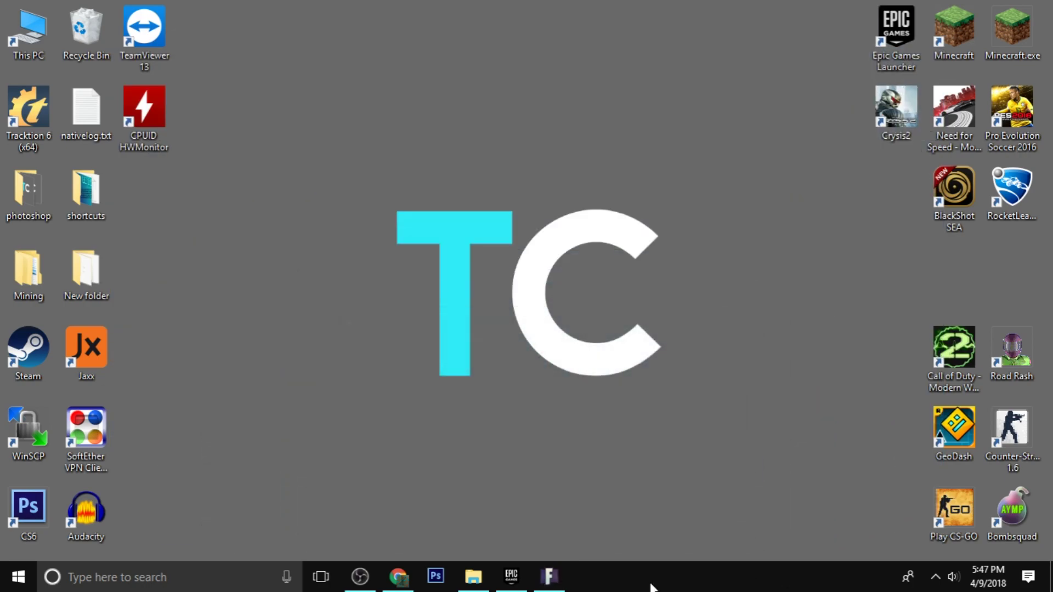
# Step: Open Task Manager from the taskbar and select FortniteClient-Win64-Shipping.exe under Details
pyautogui.rightClick(620, 568)
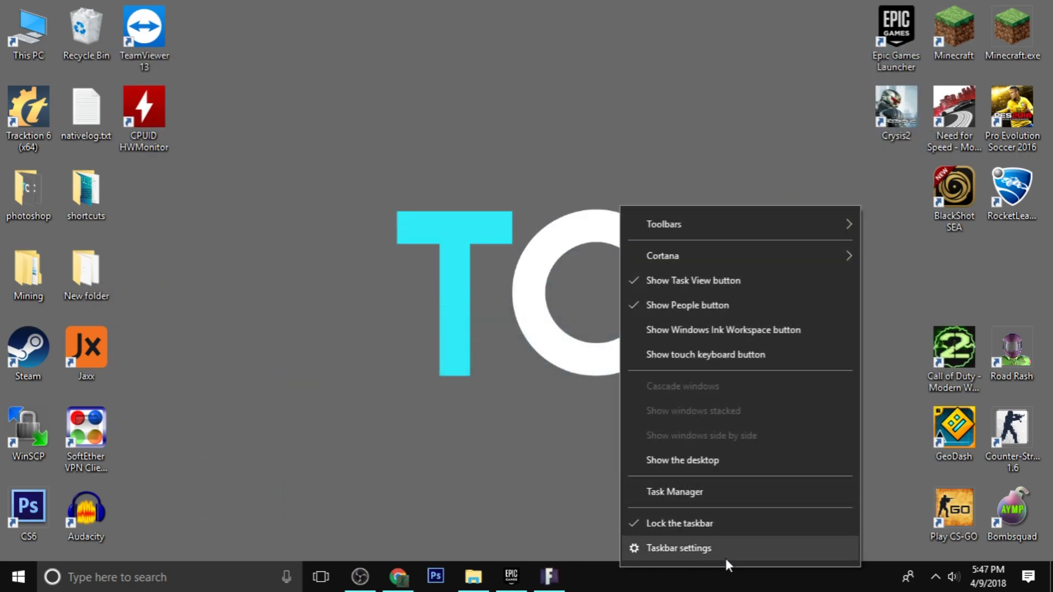
pyautogui.click(707, 498)
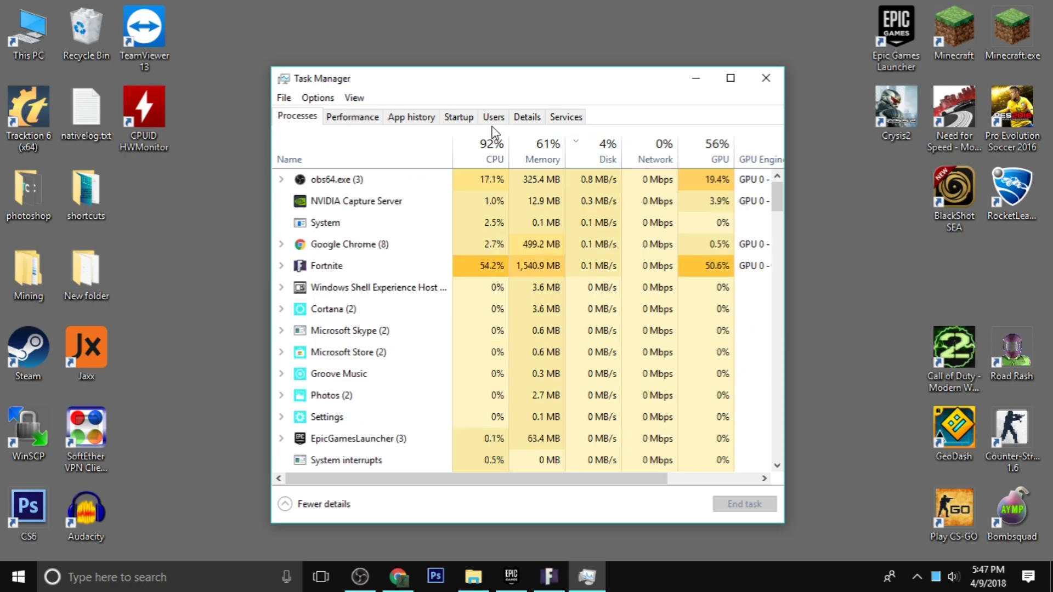
pyautogui.click(527, 117)
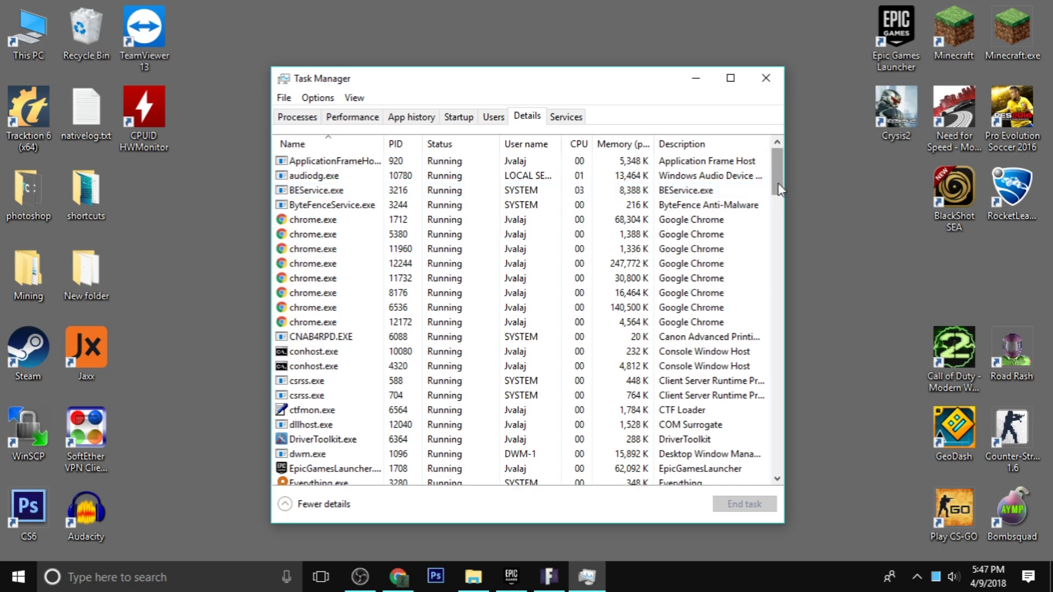
pyautogui.moveTo(778, 188)
pyautogui.mouseDown()
pyautogui.moveTo(772, 260)
pyautogui.moveTo(772, 235)
pyautogui.mouseUp()
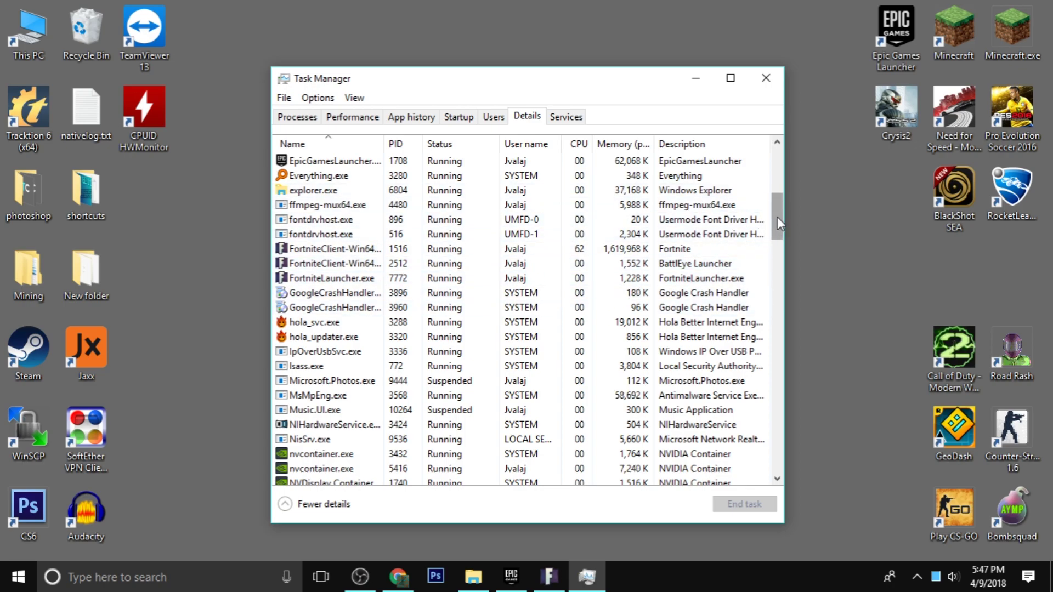
pyautogui.moveTo(778, 216); pyautogui.dragTo(781, 209)
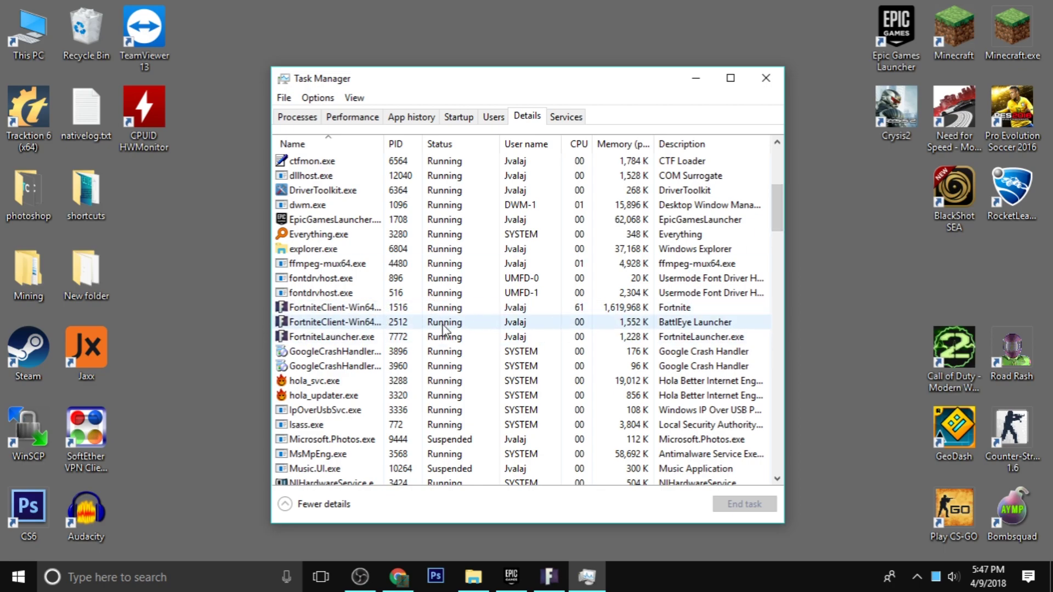
pyautogui.click(362, 310)
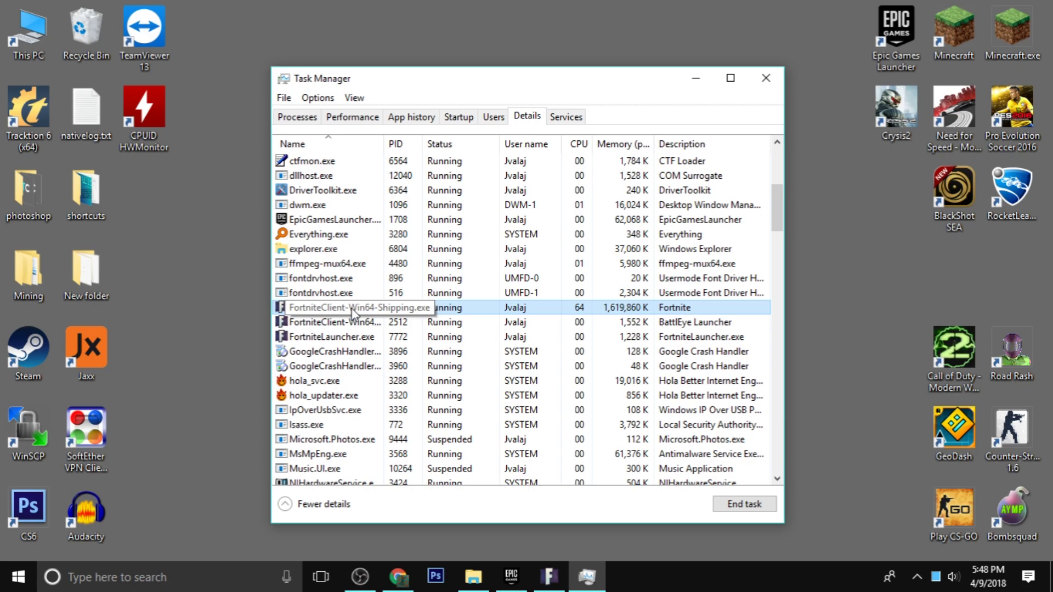
# Step: Raise the Fortnite client process priority to High and confirm the change
pyautogui.rightClick(486, 312)
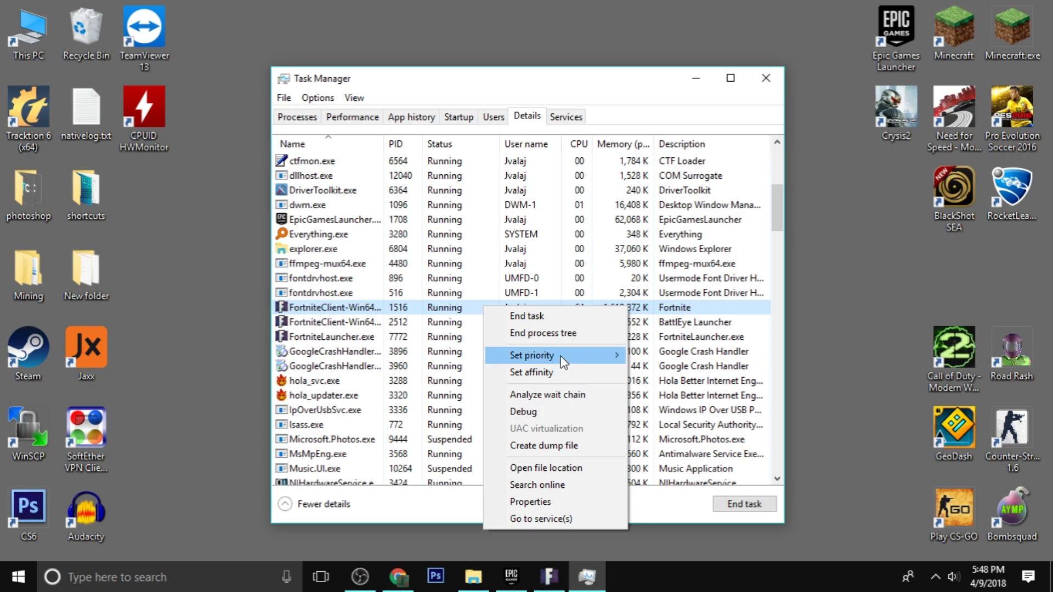
pyautogui.moveTo(556, 356)
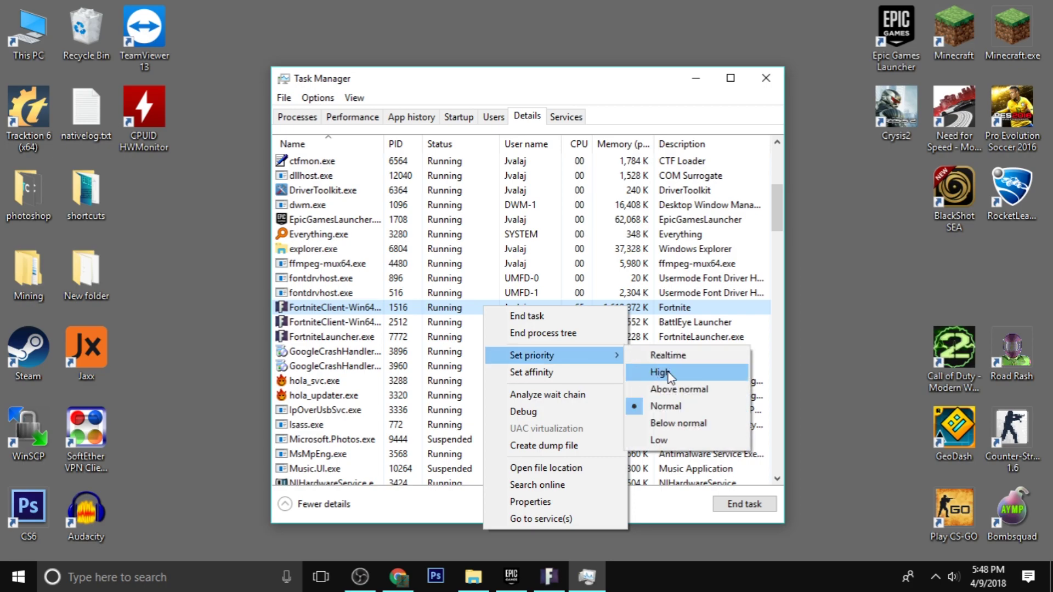
pyautogui.click(669, 376)
pyautogui.click(565, 311)
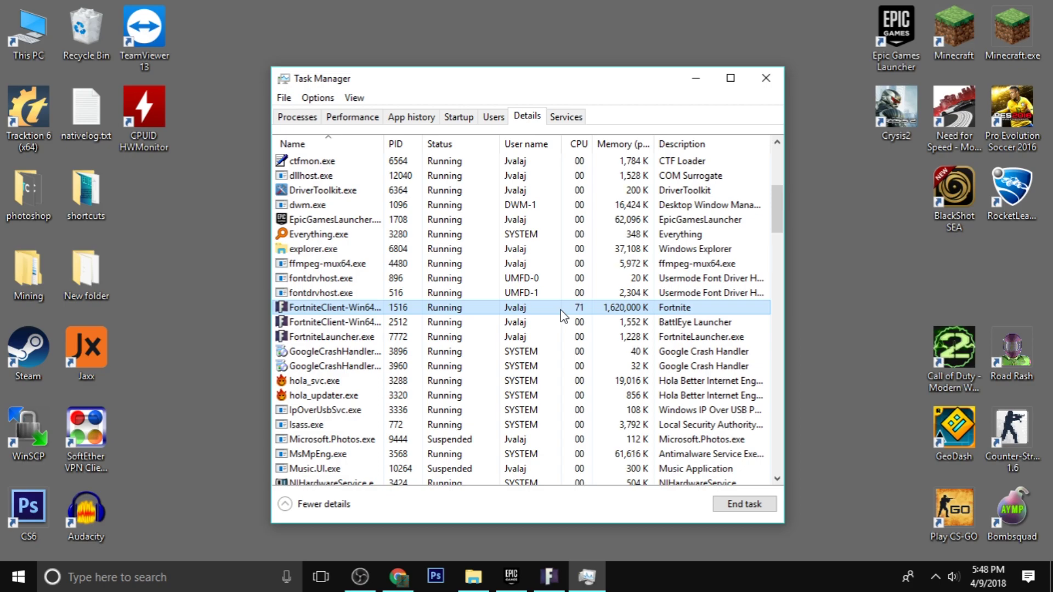
# Step: Change the Fortnite client's priority once more, confirm it, and close Task Manager
pyautogui.rightClick(561, 311)
pyautogui.moveTo(613, 360)
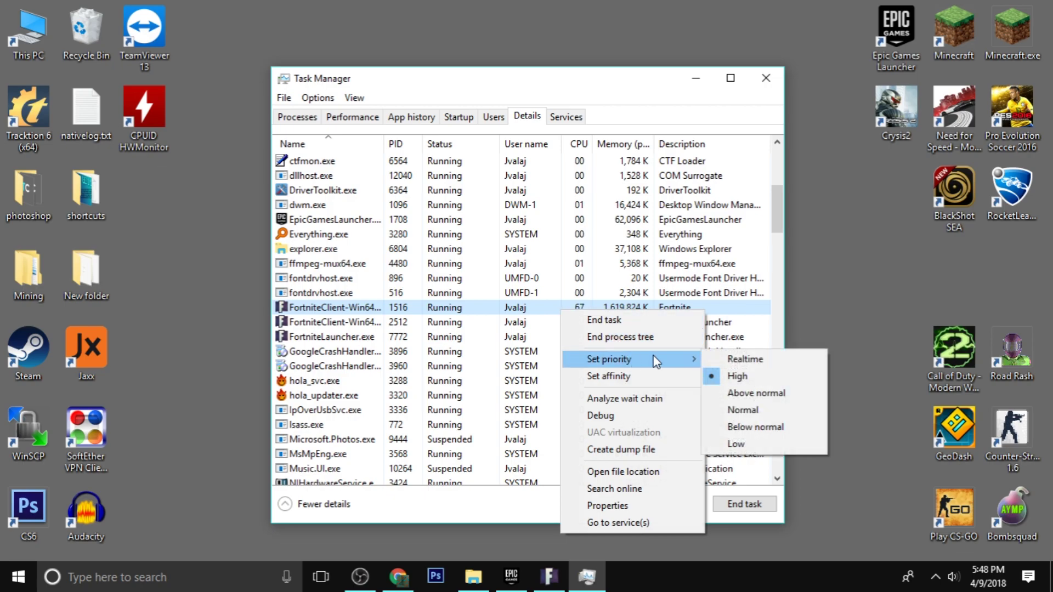
pyautogui.click(769, 410)
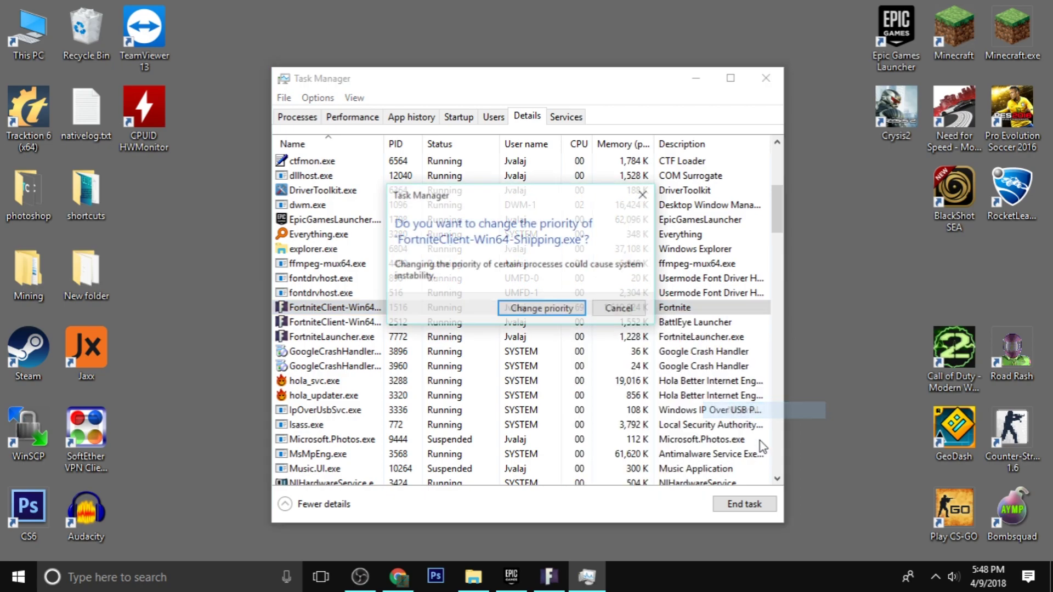
pyautogui.click(541, 309)
pyautogui.click(764, 78)
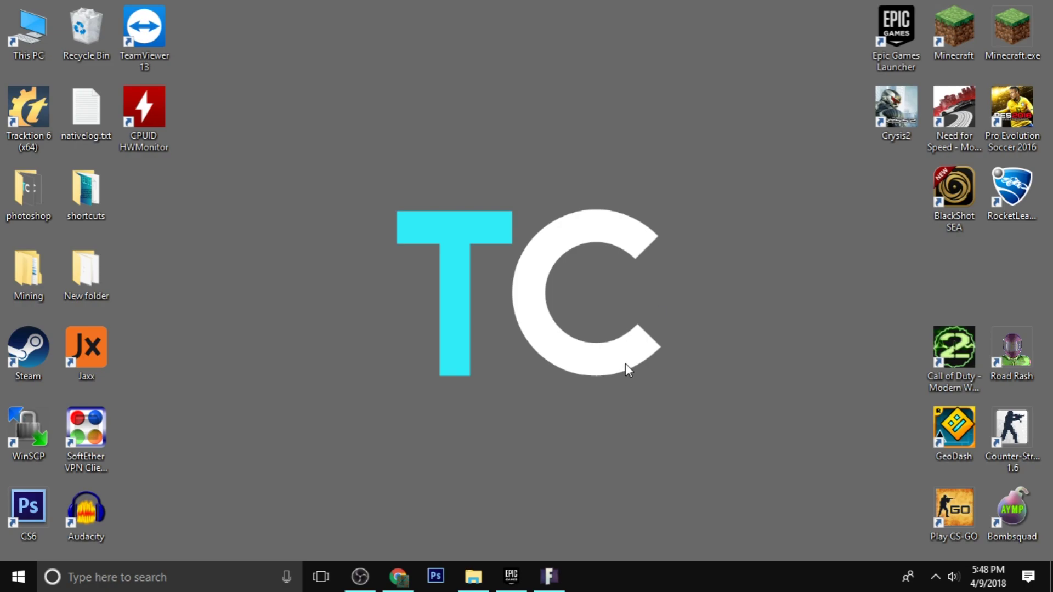
# Step: Search 'control' to open Control Panel, then go to System and Security > System
pyautogui.click(236, 576)
pyautogui.write('c')
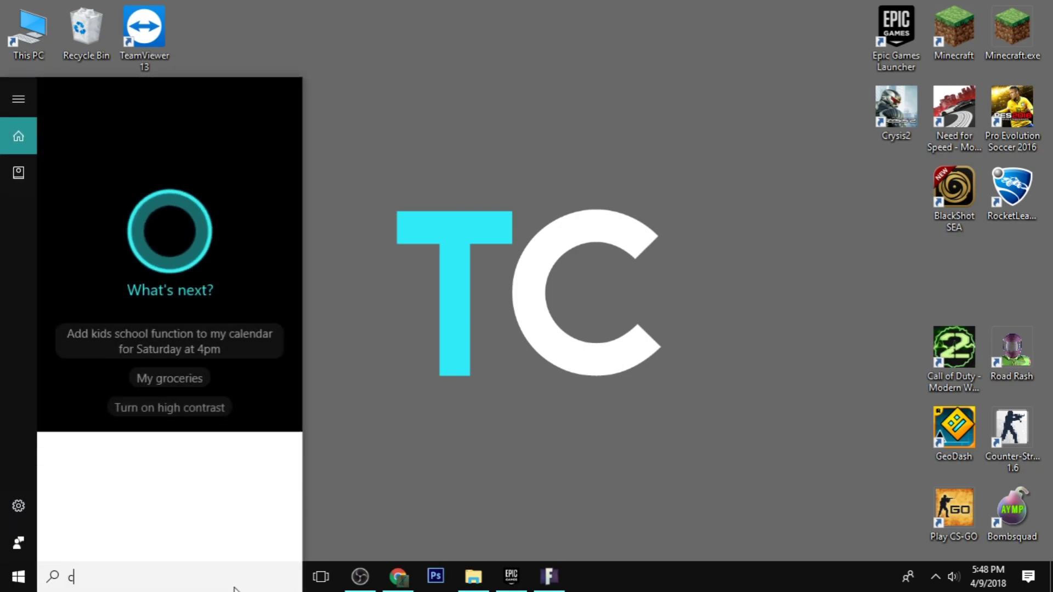
pyautogui.write('ontrol')
pyautogui.press('Return')
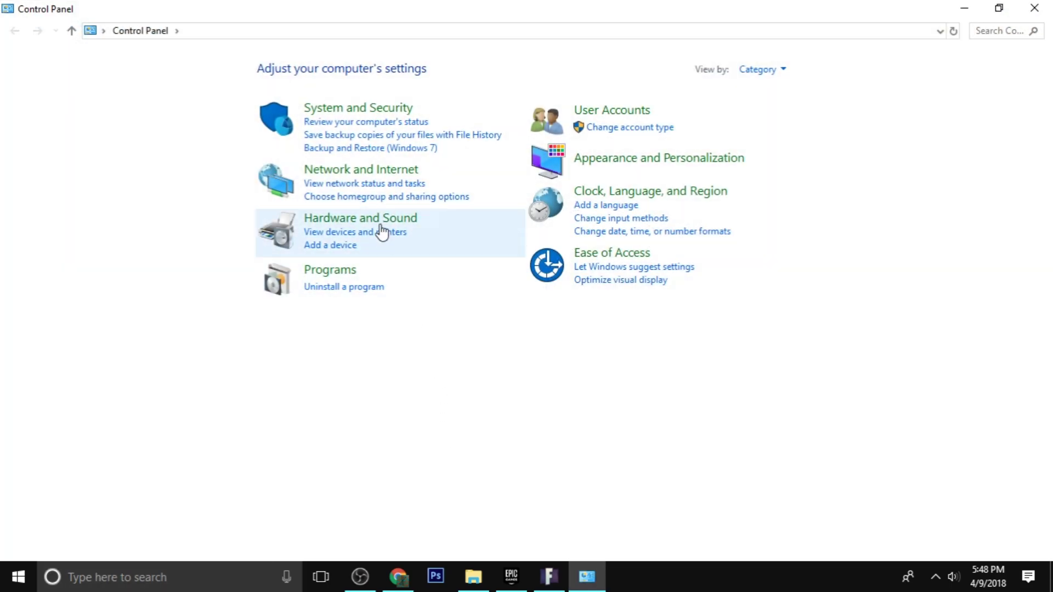
pyautogui.click(391, 110)
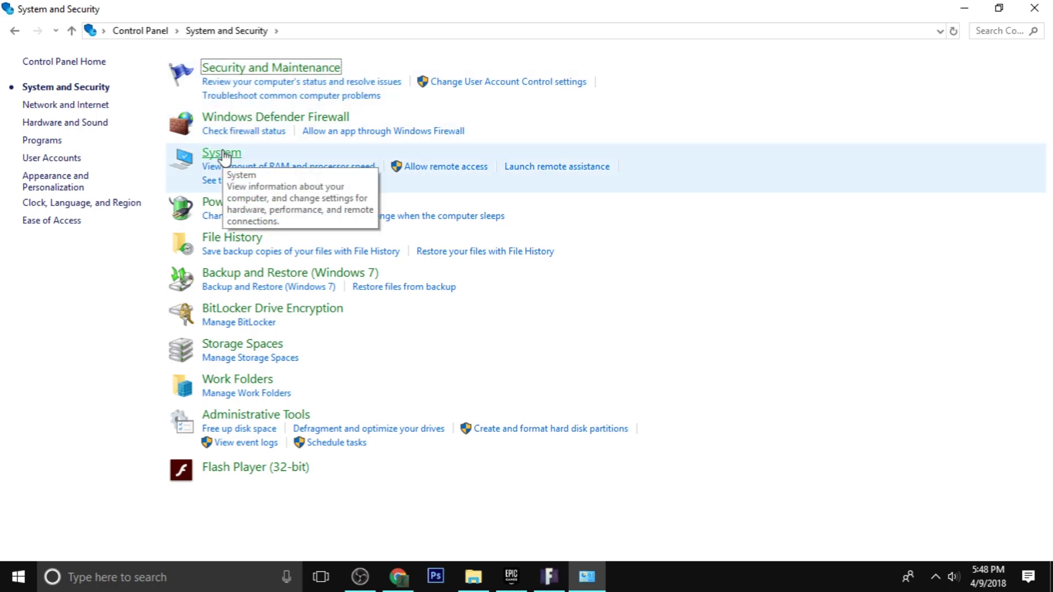
pyautogui.click(223, 156)
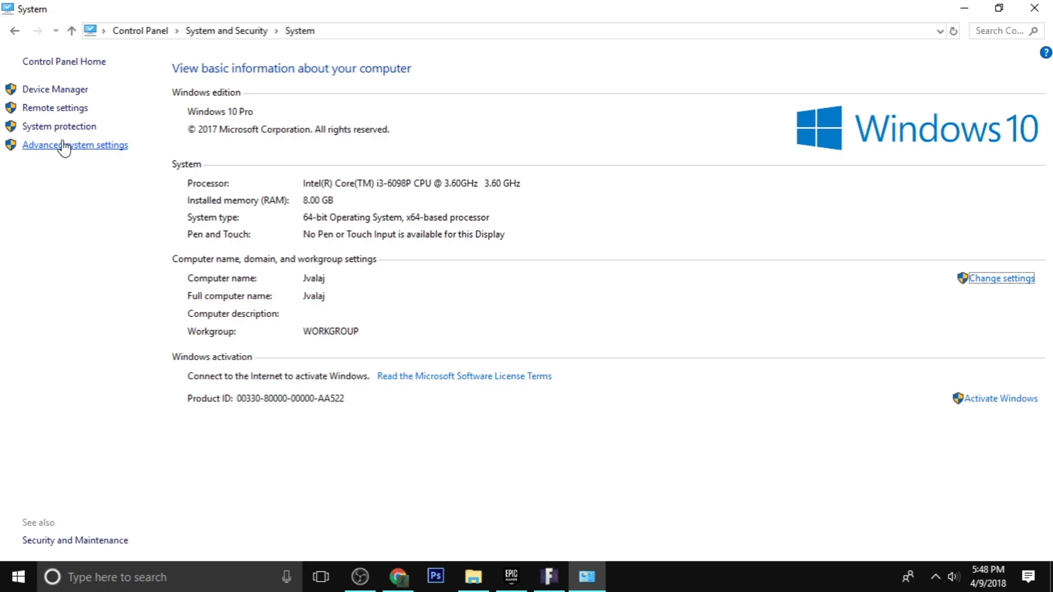
# Step: Set visual effects to best performance in Advanced system settings' Performance Settings
pyautogui.click(120, 146)
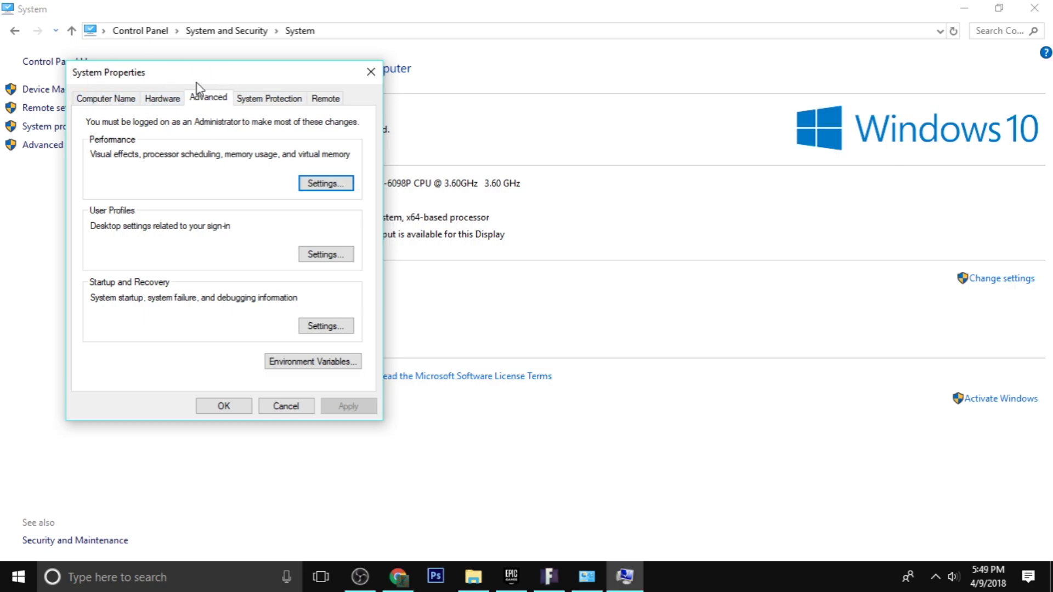
pyautogui.moveTo(205, 78); pyautogui.dragTo(366, 128)
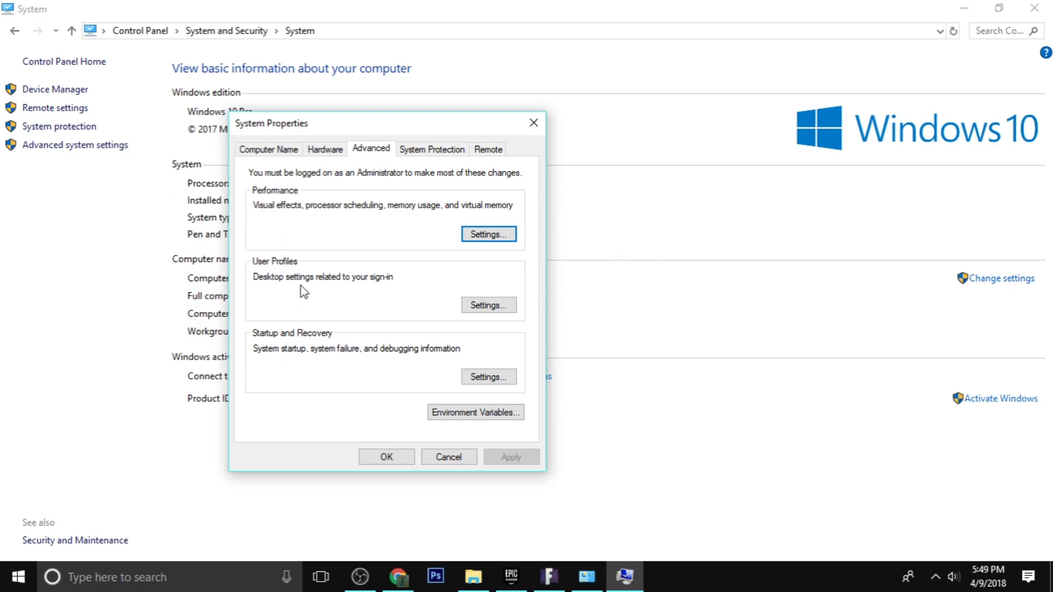
pyautogui.click(489, 235)
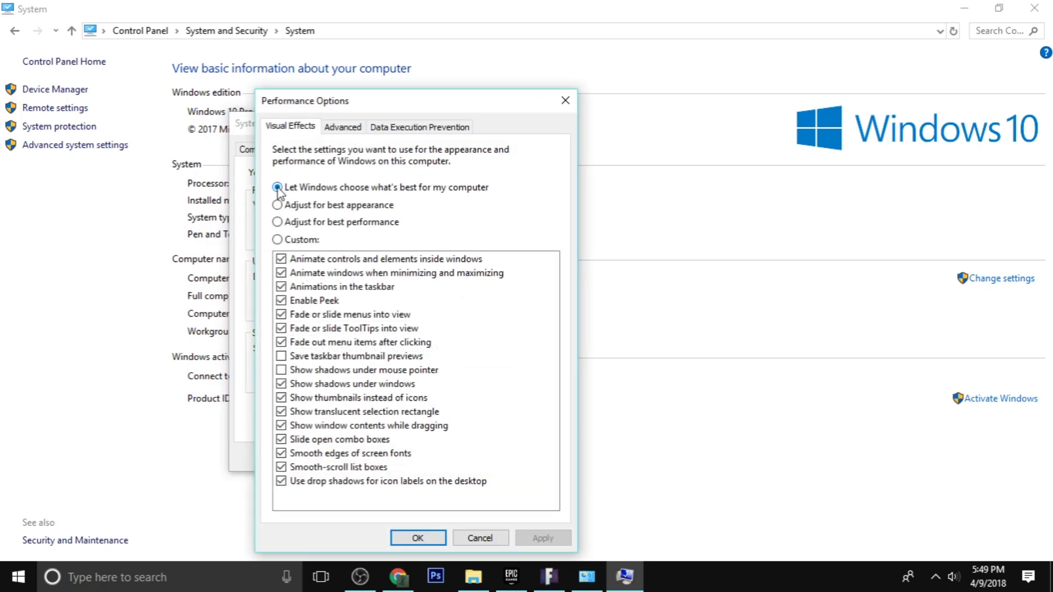
pyautogui.click(278, 222)
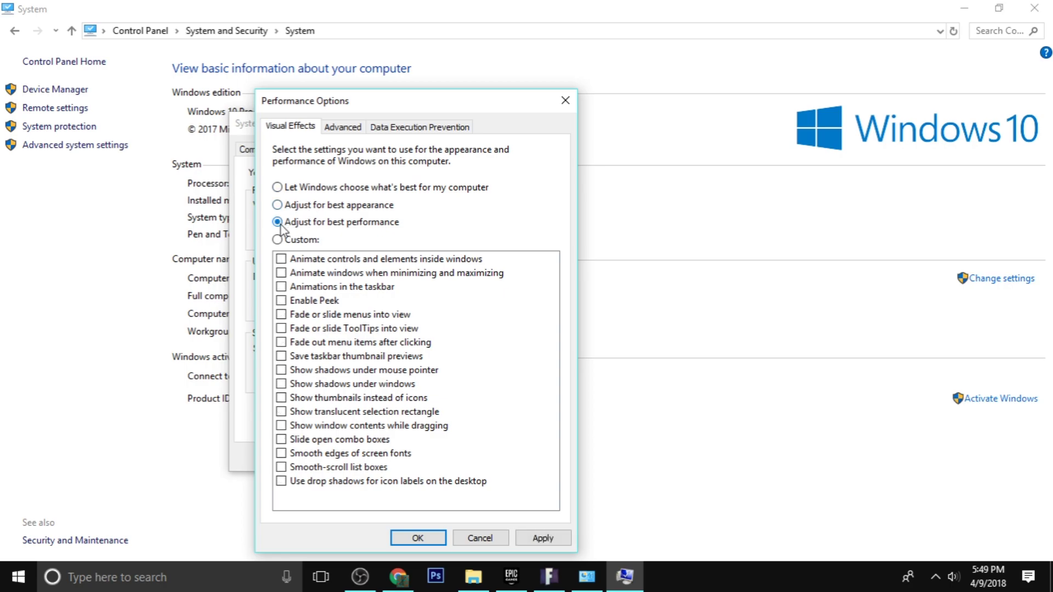
pyautogui.click(417, 538)
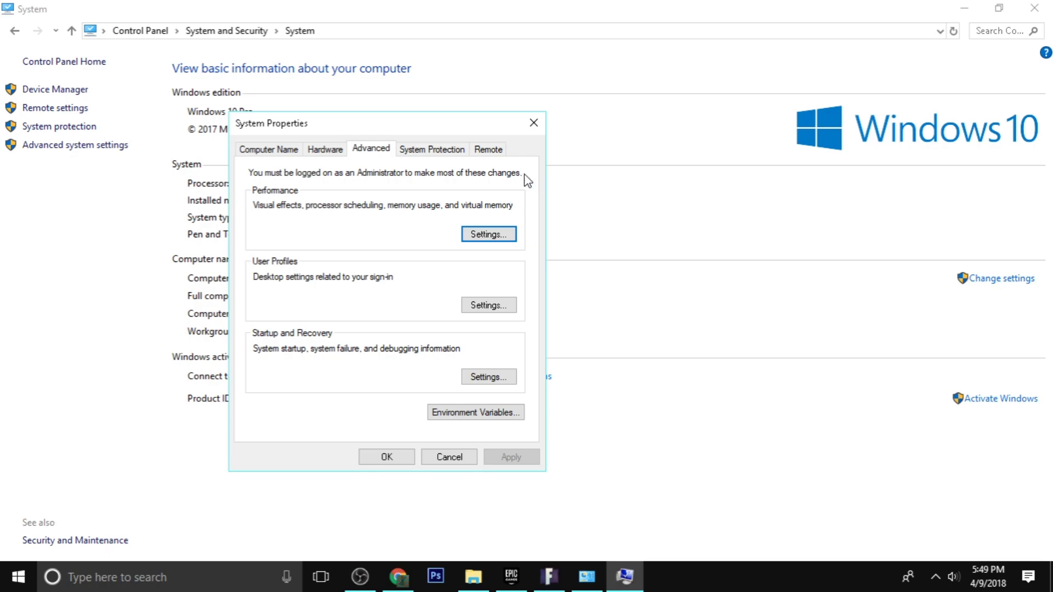
# Step: Switch visual effects to 'Let Windows choose' and confirm both dialogs
pyautogui.click(511, 234)
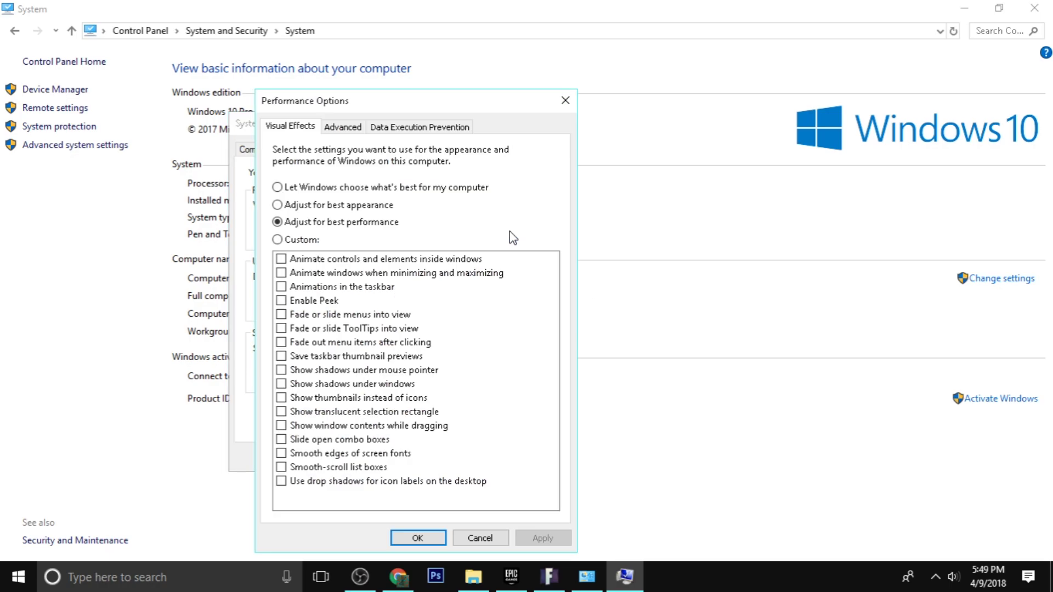
pyautogui.click(277, 187)
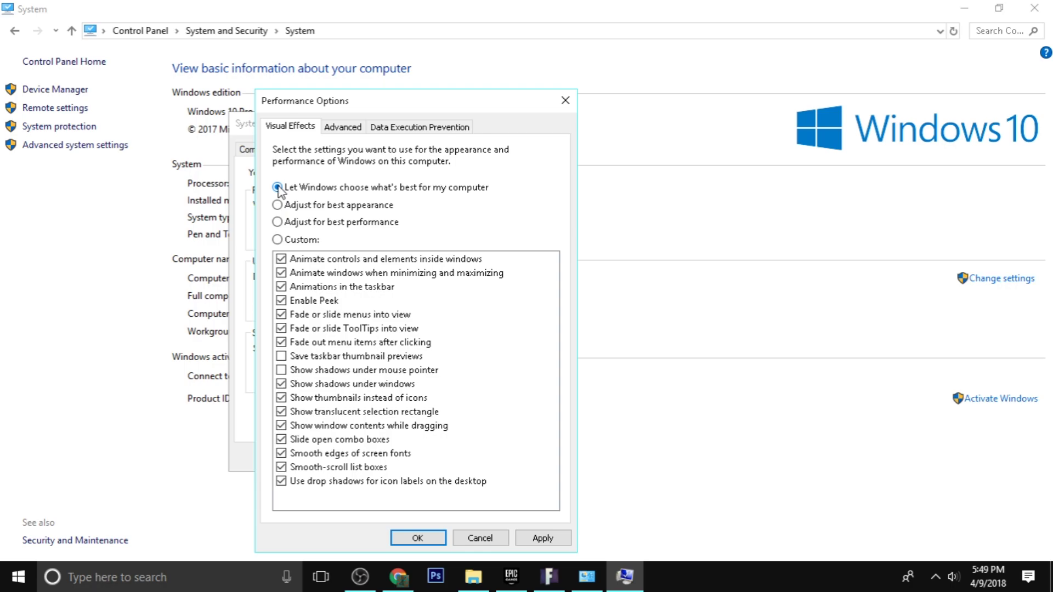
pyautogui.click(434, 537)
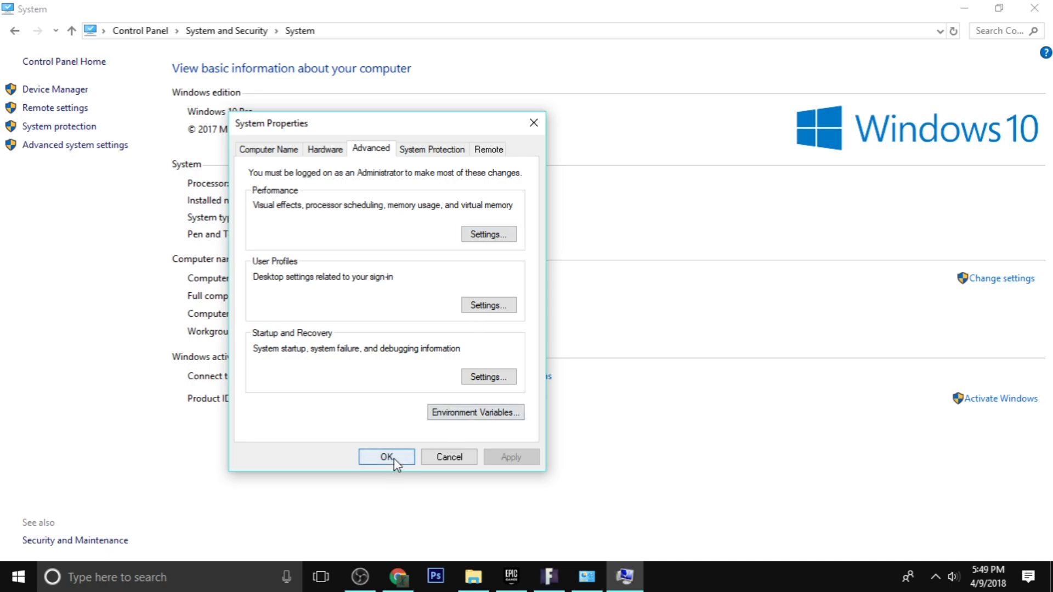
pyautogui.click(389, 457)
pyautogui.press('super+d')
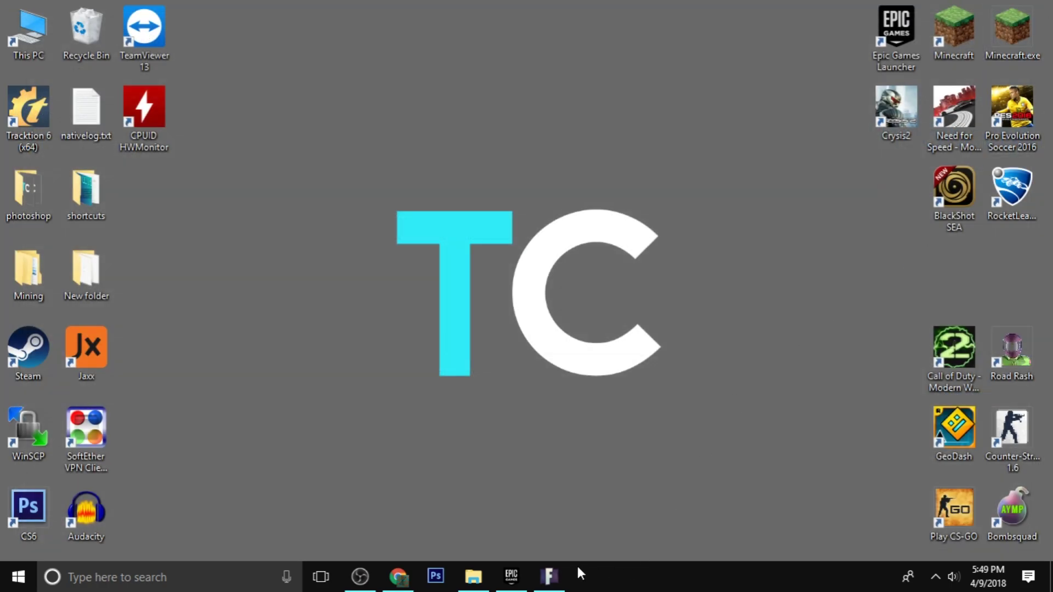
pyautogui.click(565, 574)
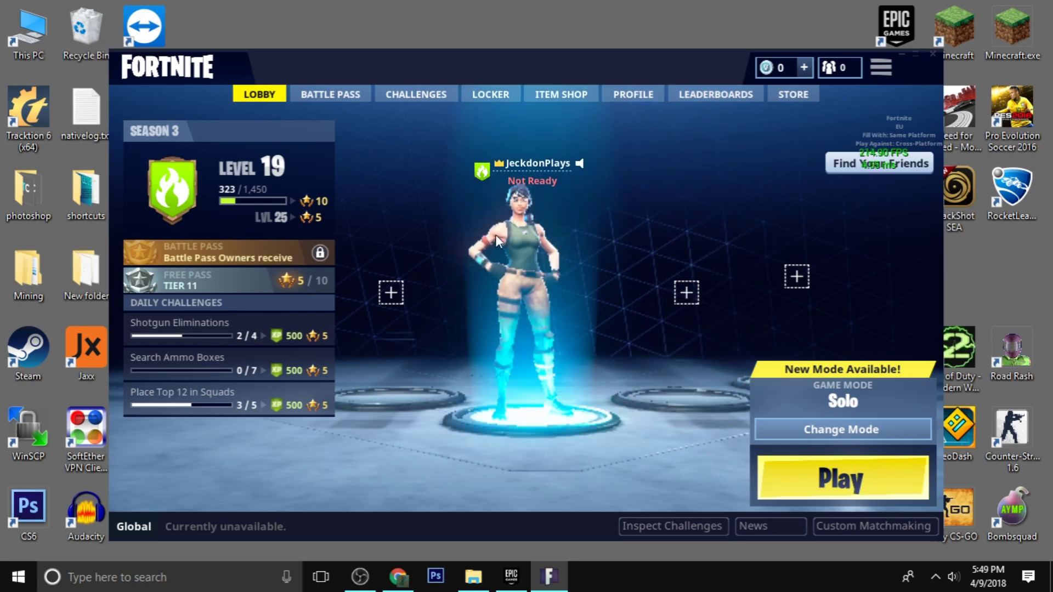
pyautogui.click(904, 54)
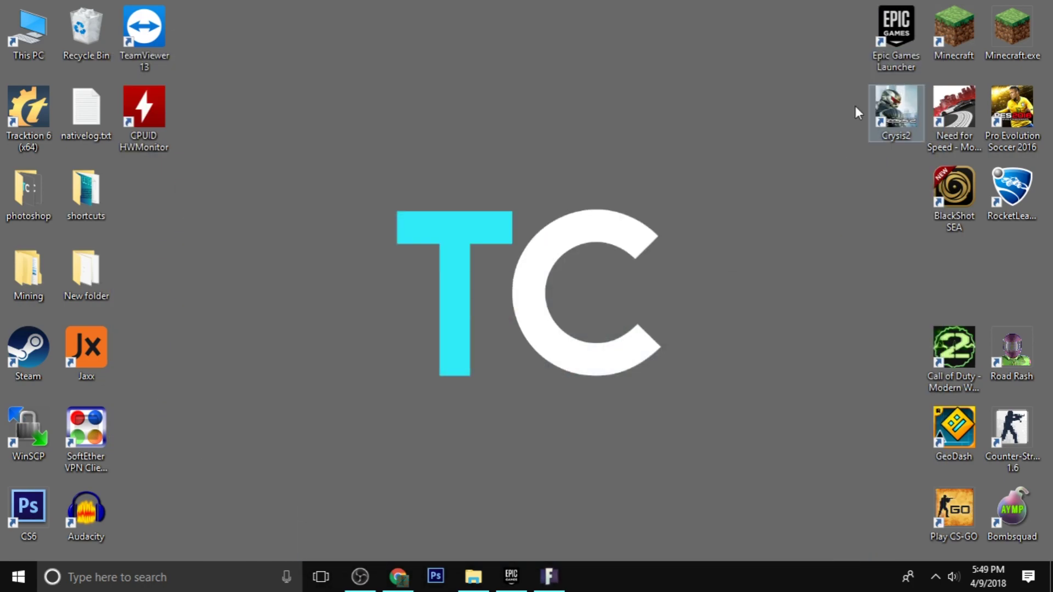